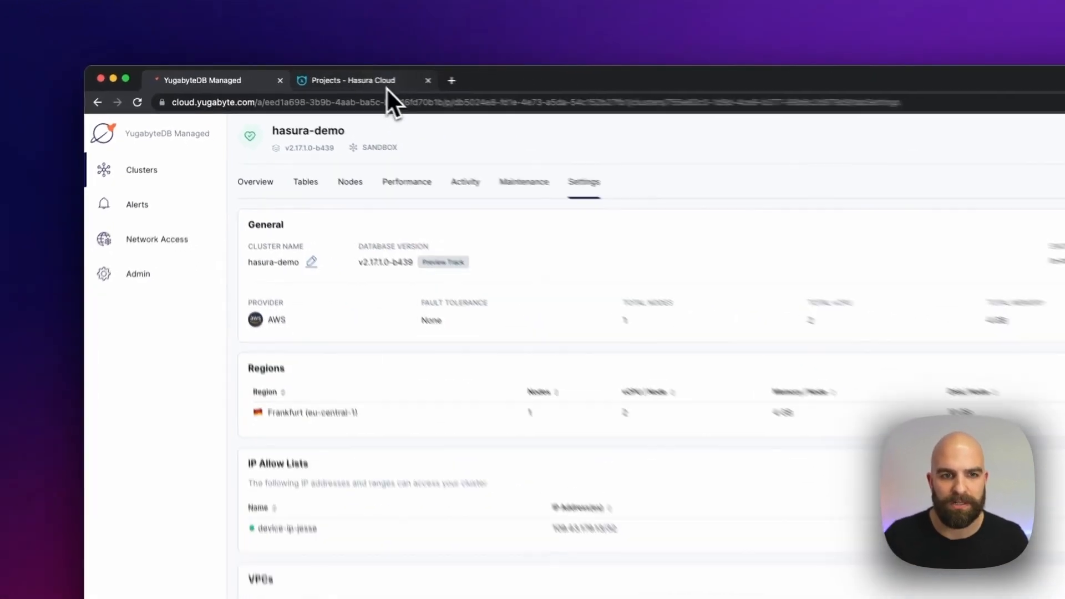
# - Switch to Hasura Cloud and create a new project on the Standard plan in the AWS Europe (Frankfurt) region
pyautogui.click(387, 87)
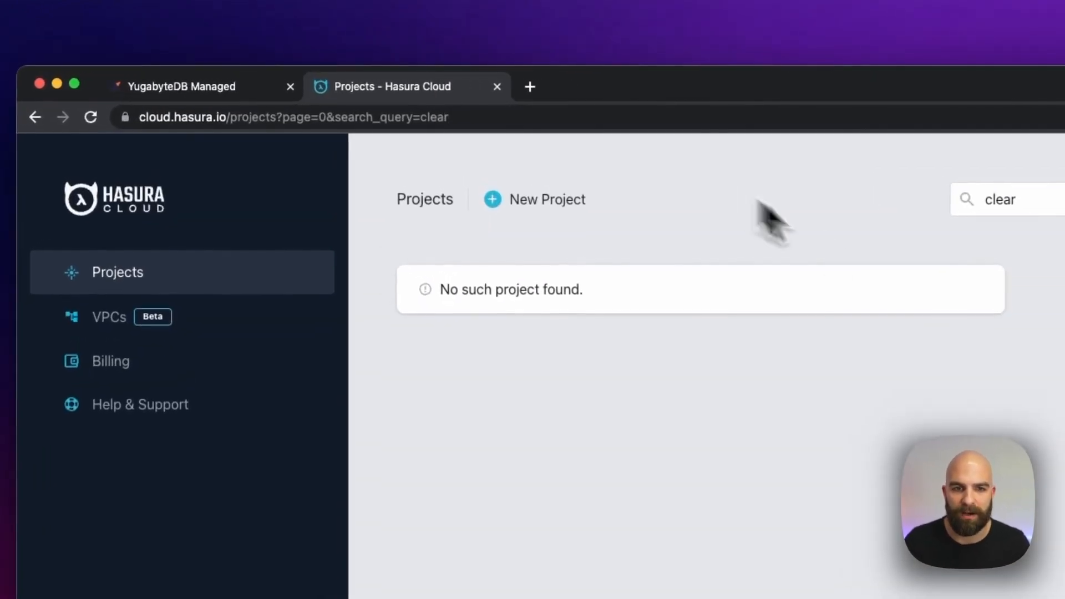
pyautogui.click(545, 203)
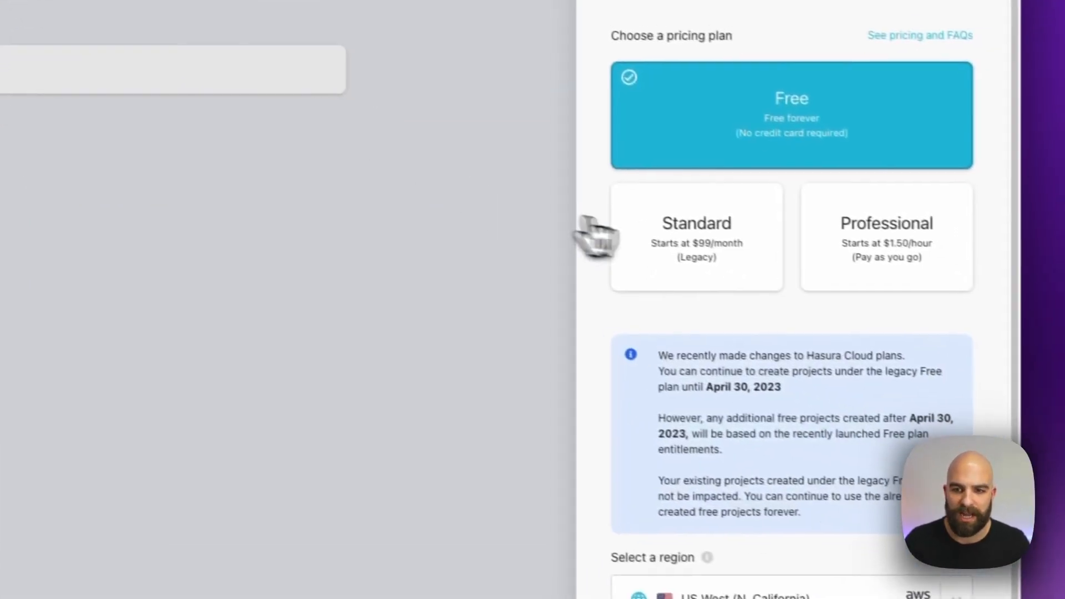
pyautogui.click(672, 238)
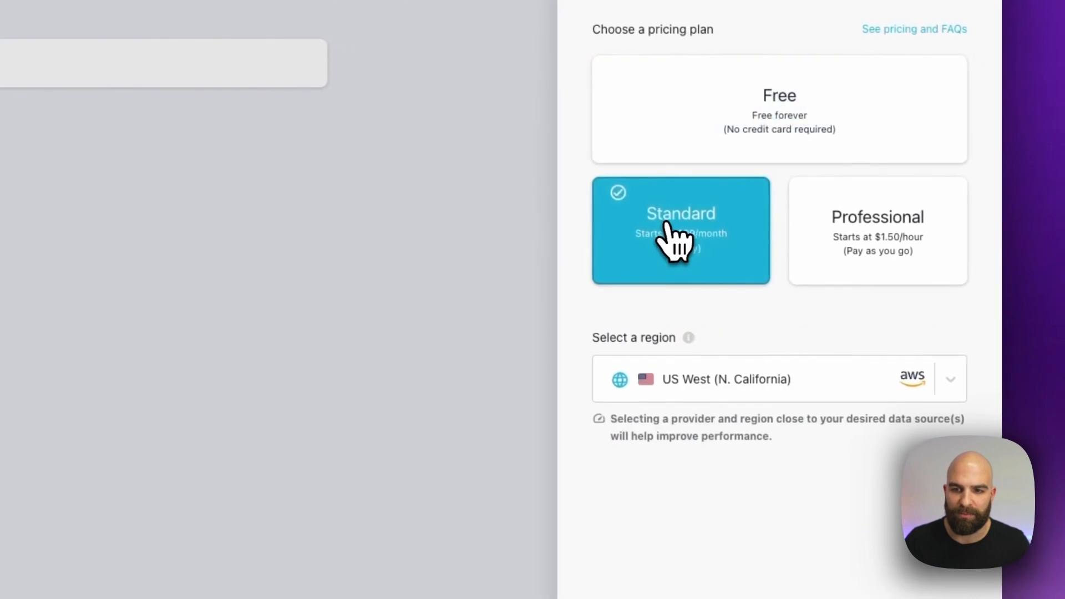
pyautogui.click(796, 384)
pyautogui.scroll(-5, 831, 549)
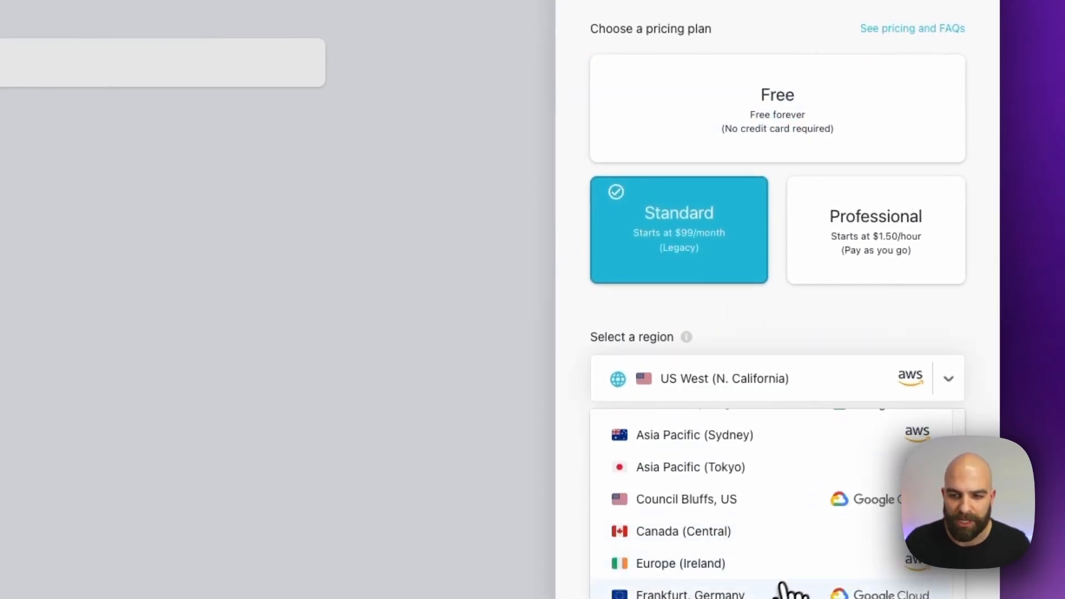
pyautogui.click(772, 394)
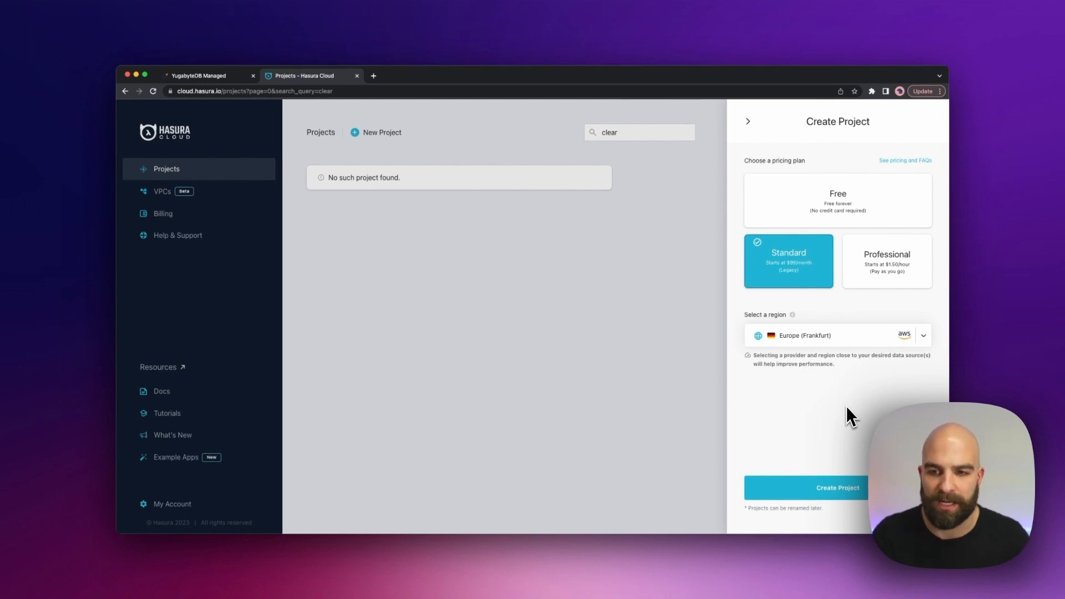
pyautogui.click(835, 489)
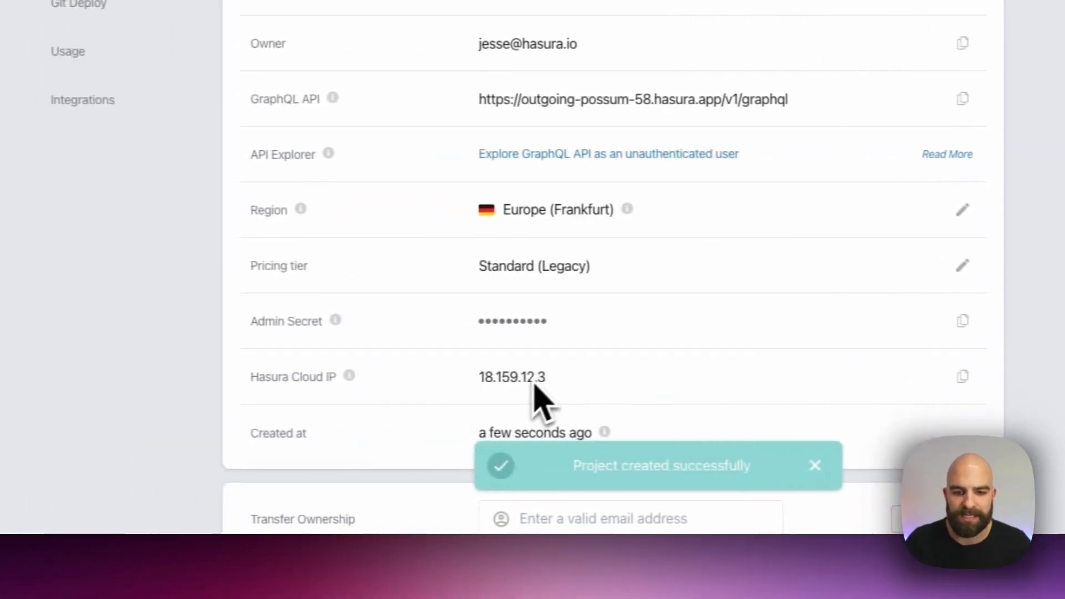
# - Copy the project's Hasura Cloud IP and, in YugabyteDB Managed, save a new cluster IP allow list named hasura containing 18.159.12.3
pyautogui.doubleClick(536, 379)
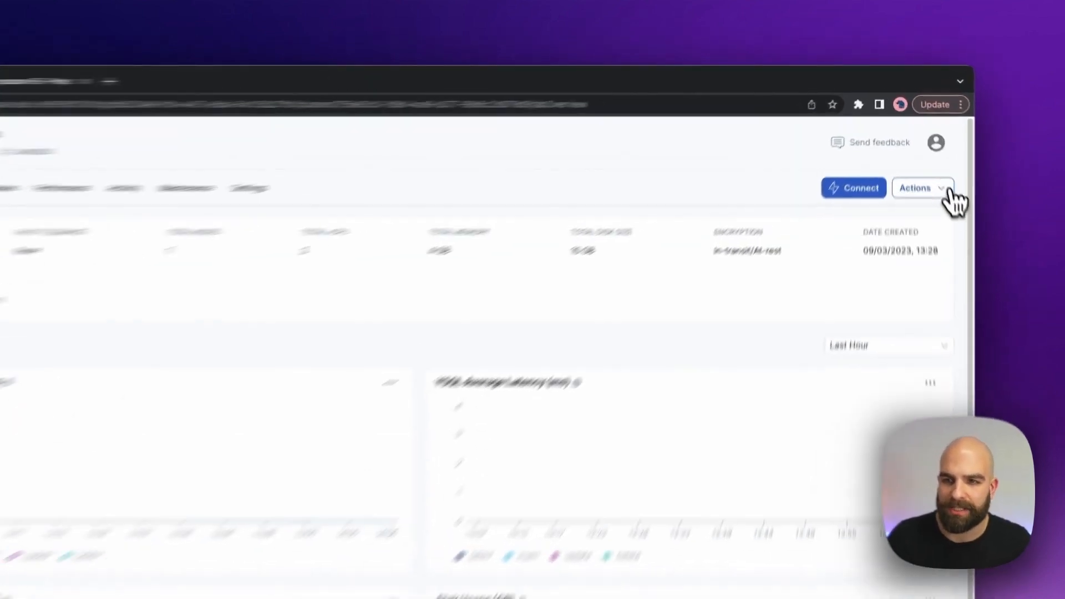
pyautogui.click(950, 191)
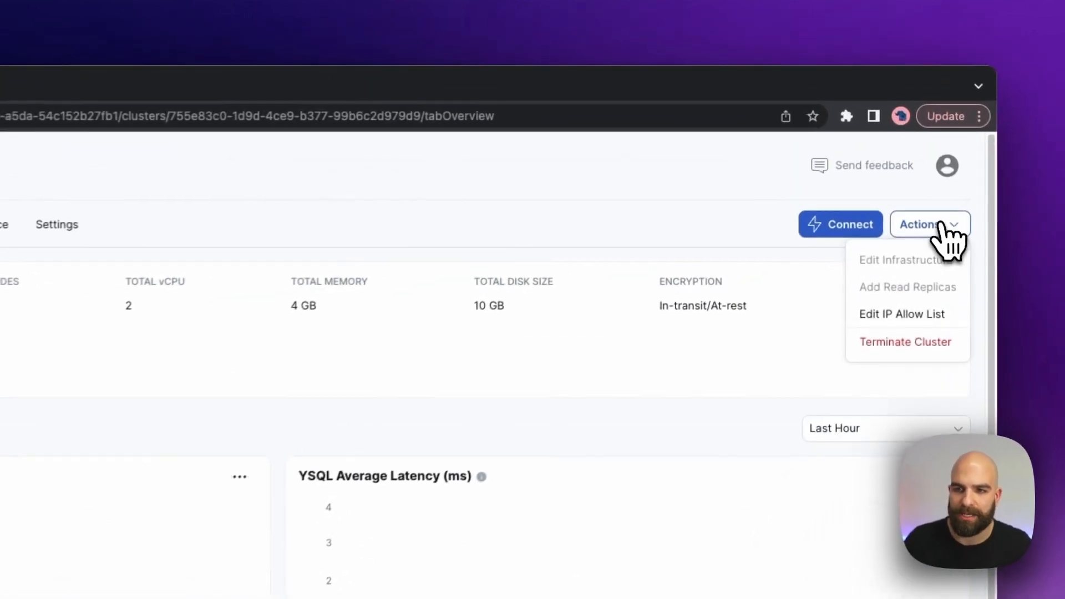
pyautogui.click(939, 321)
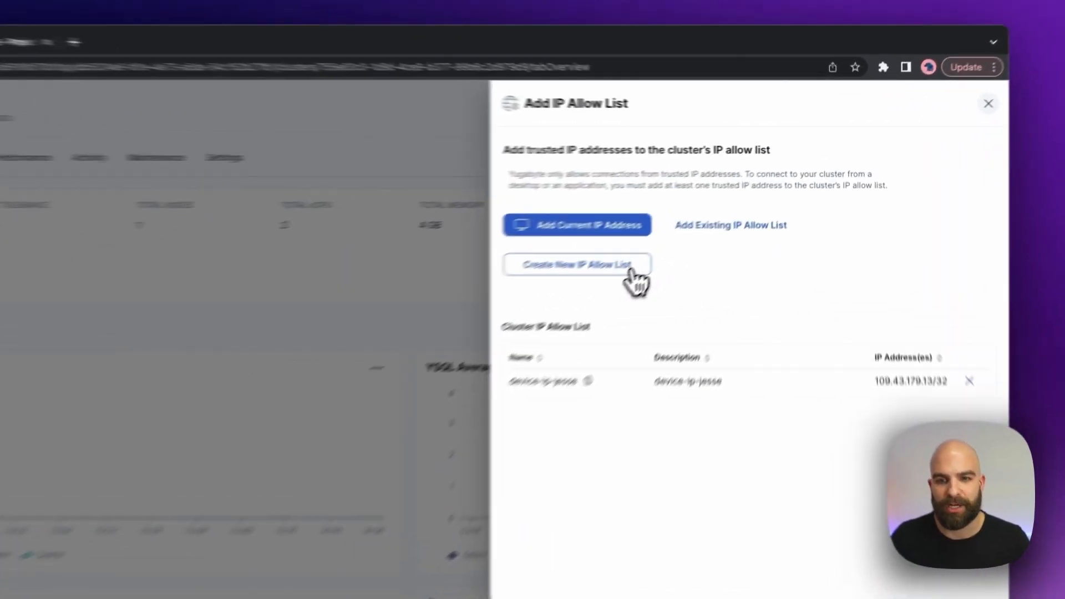
pyautogui.click(711, 216)
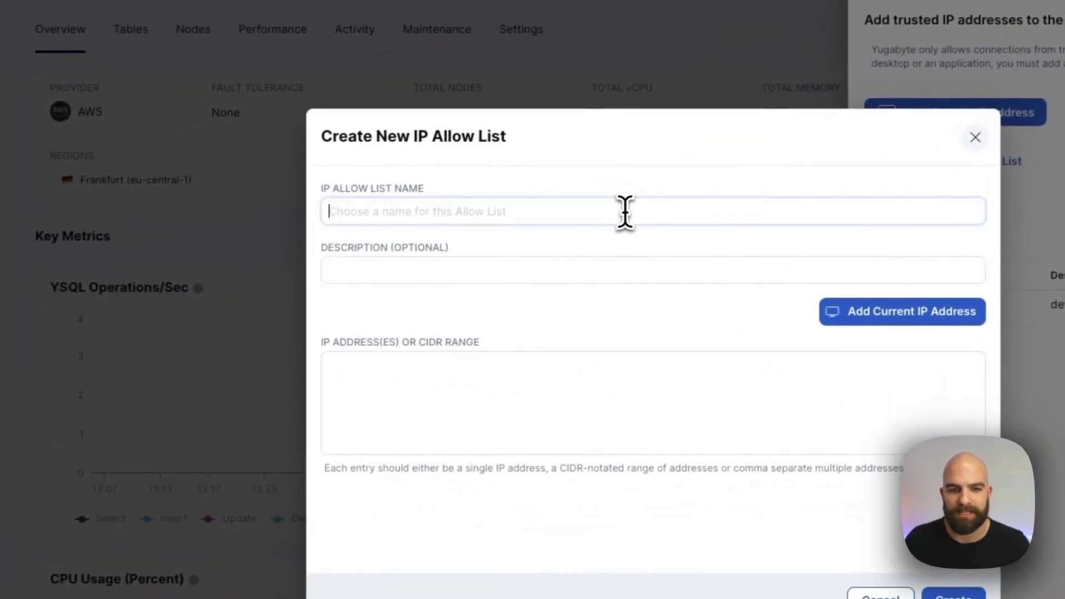
pyautogui.write('hasura')
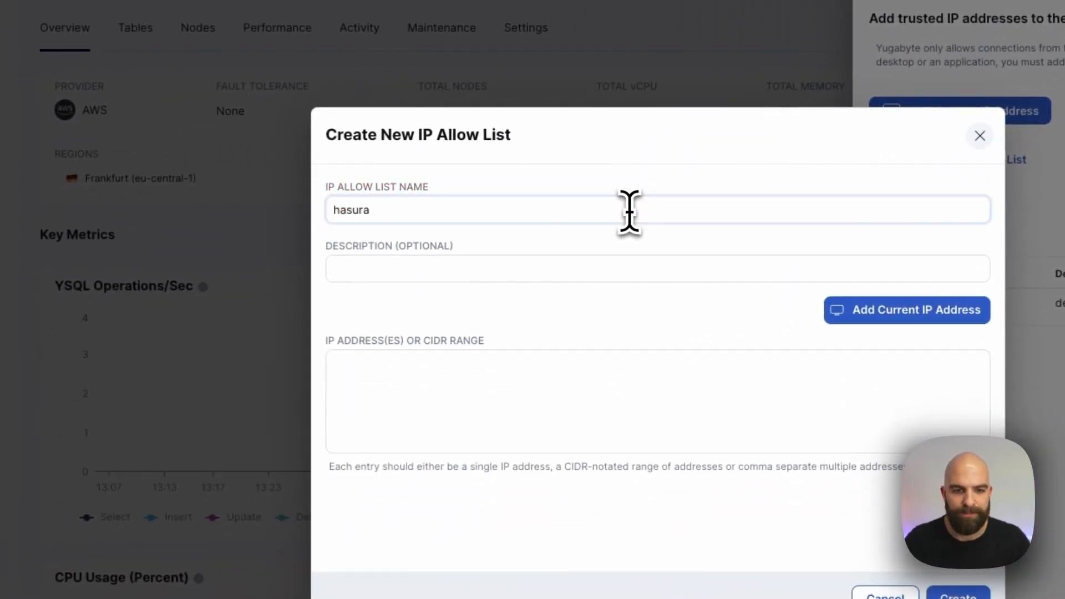
pyautogui.click(399, 388)
pyautogui.write('18.159.12.3')
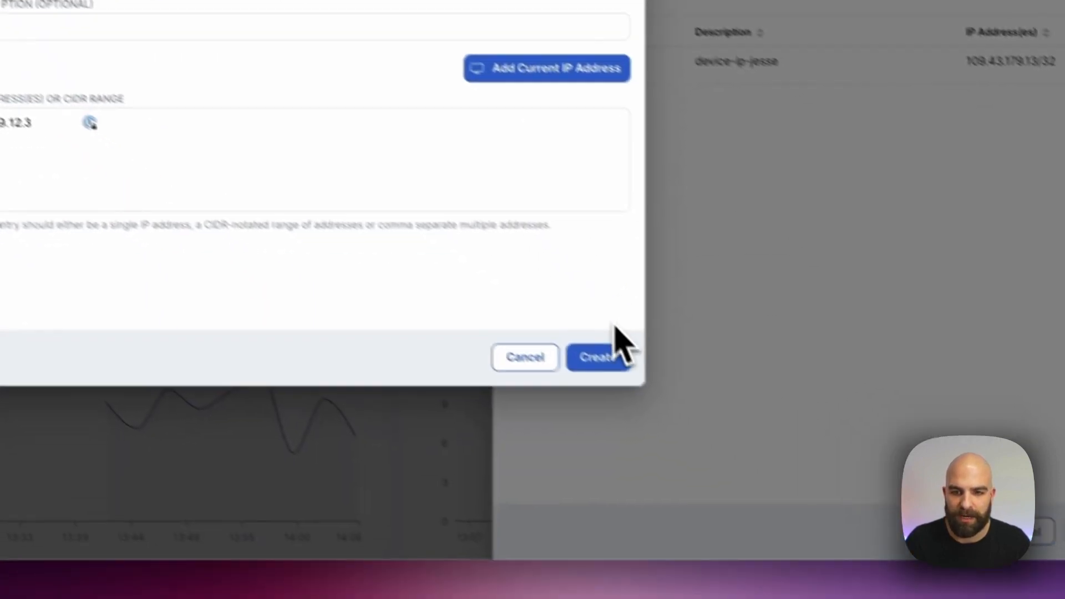
pyautogui.click(958, 596)
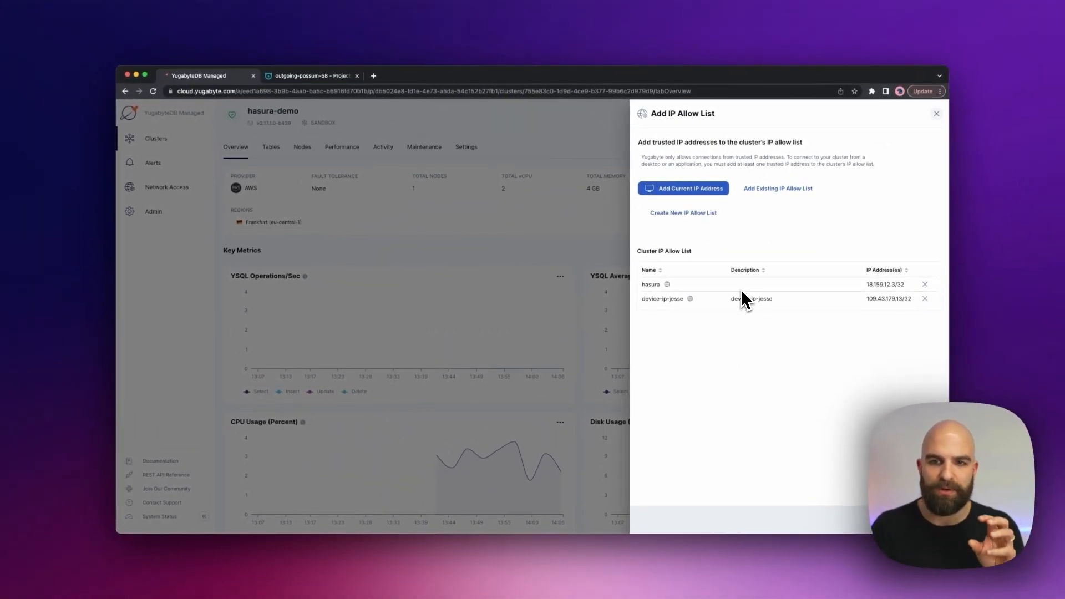
pyautogui.click(923, 519)
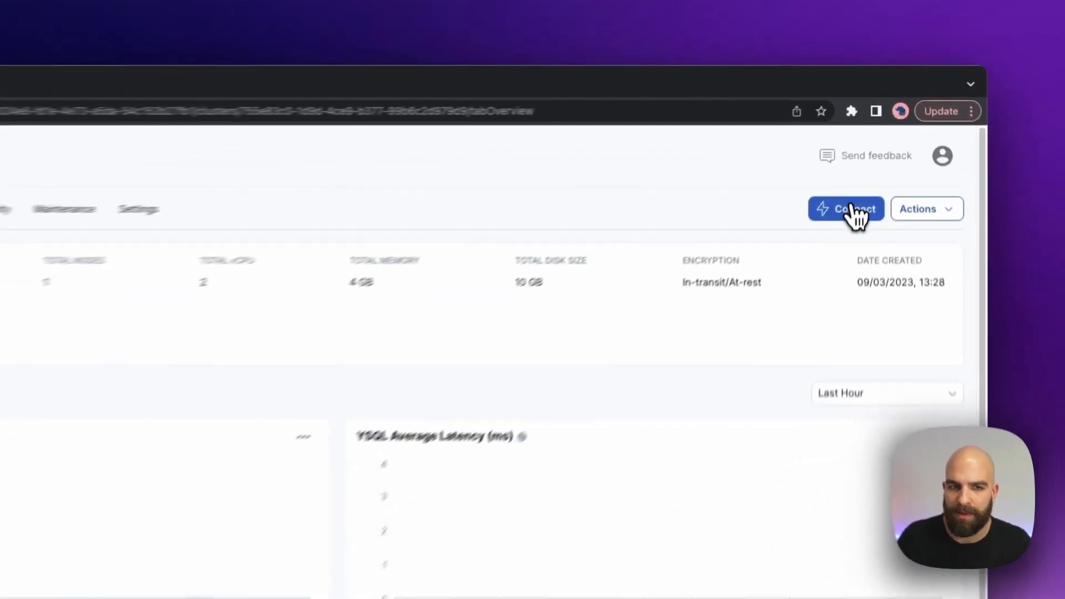
# - Copy the cluster's YSQL application connection string with the Optimize for Hasura Cloud option enabled
pyautogui.click(855, 211)
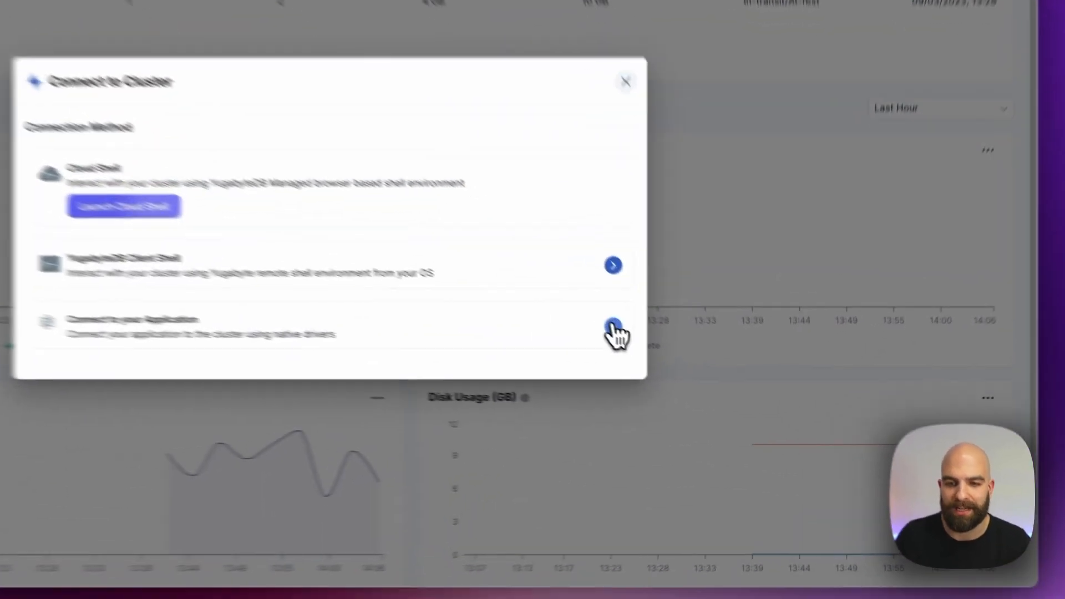
pyautogui.click(698, 380)
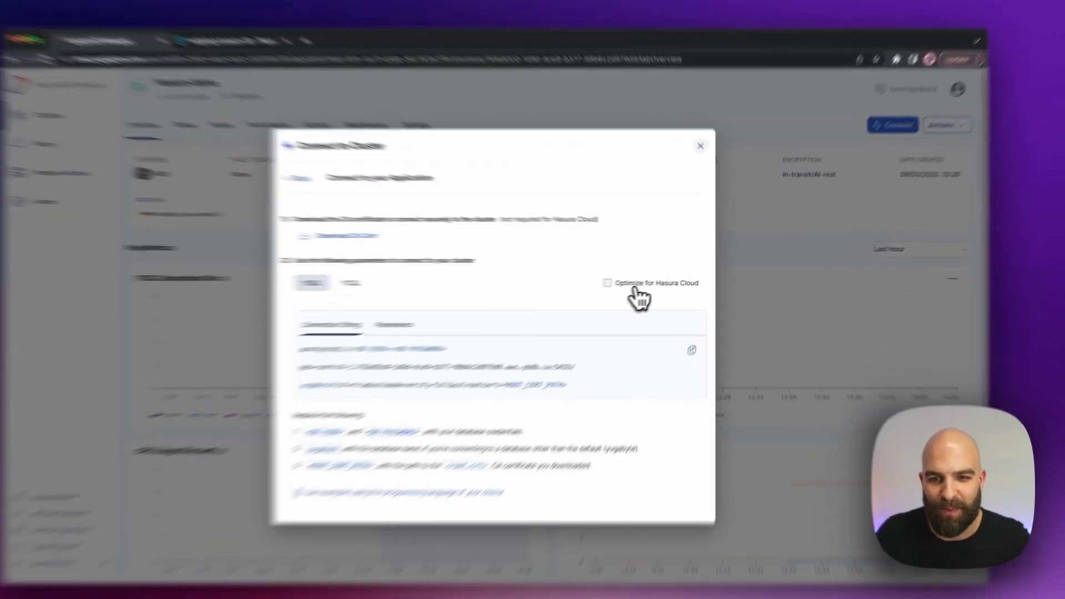
pyautogui.click(652, 281)
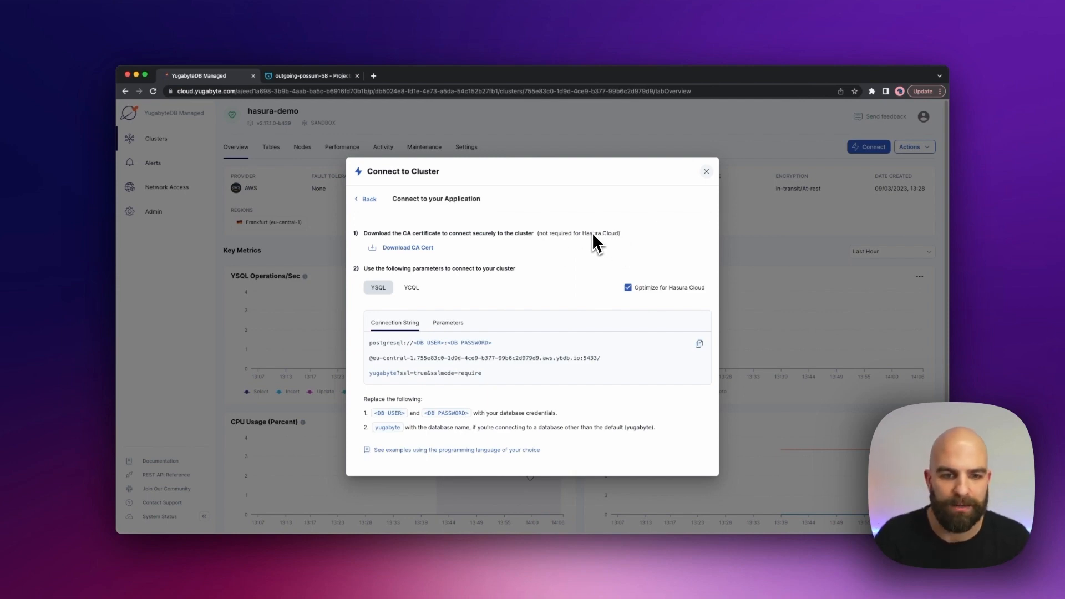
pyautogui.click(693, 351)
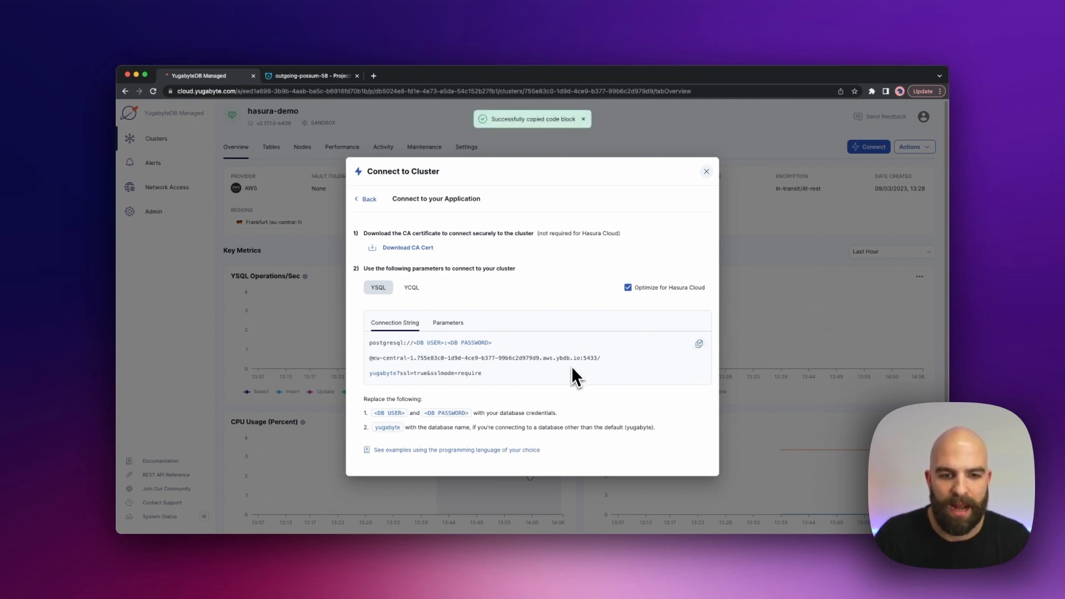
# - Switch to the Hasura Cloud project and start a new environment variable with the custom key PG_ENV
pyautogui.click(321, 76)
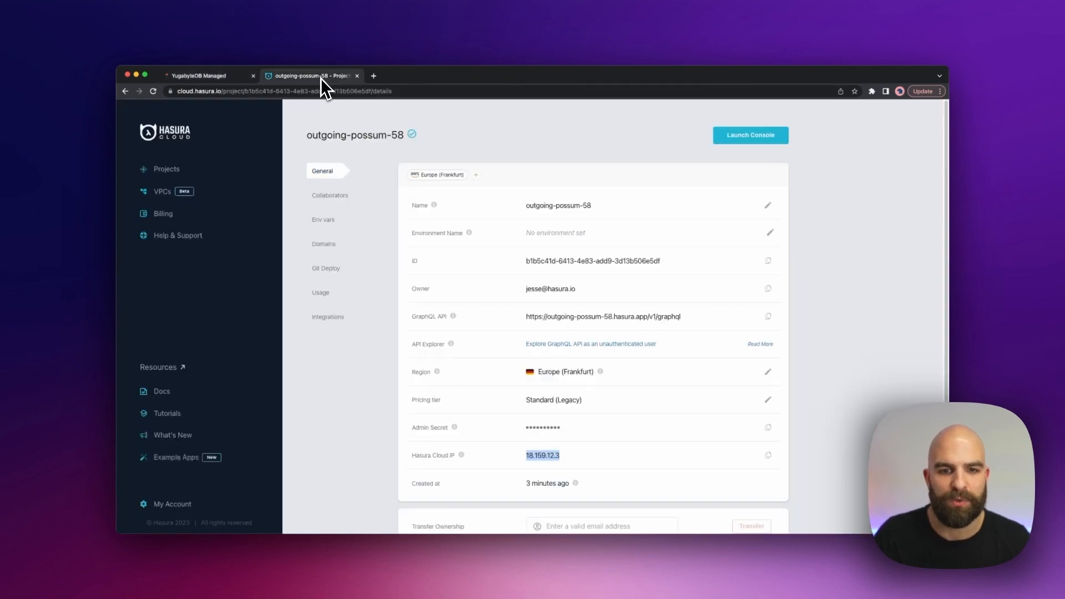
pyautogui.click(337, 218)
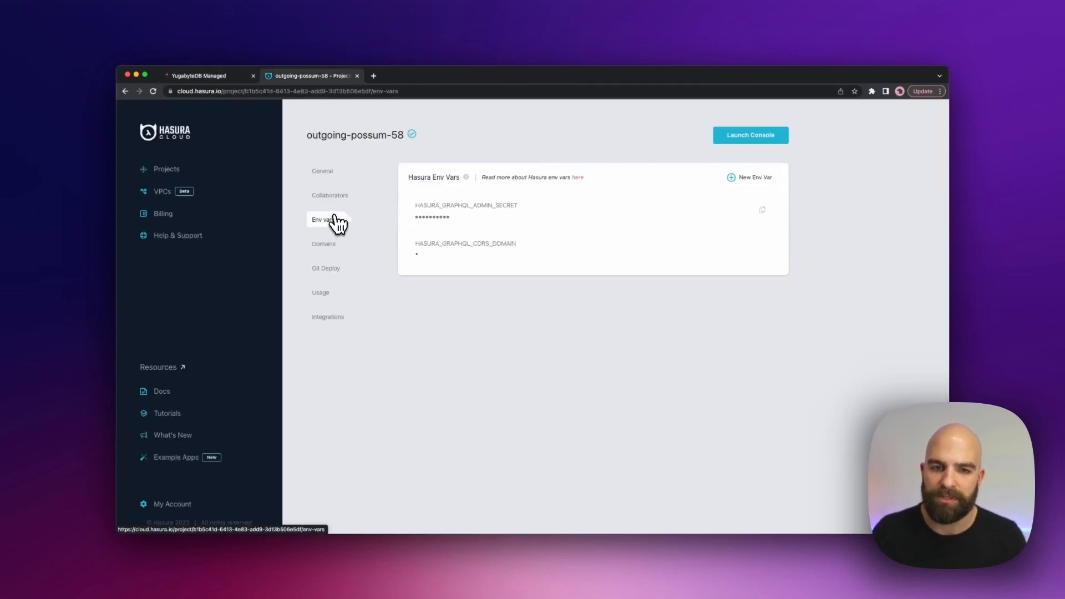
pyautogui.click(744, 178)
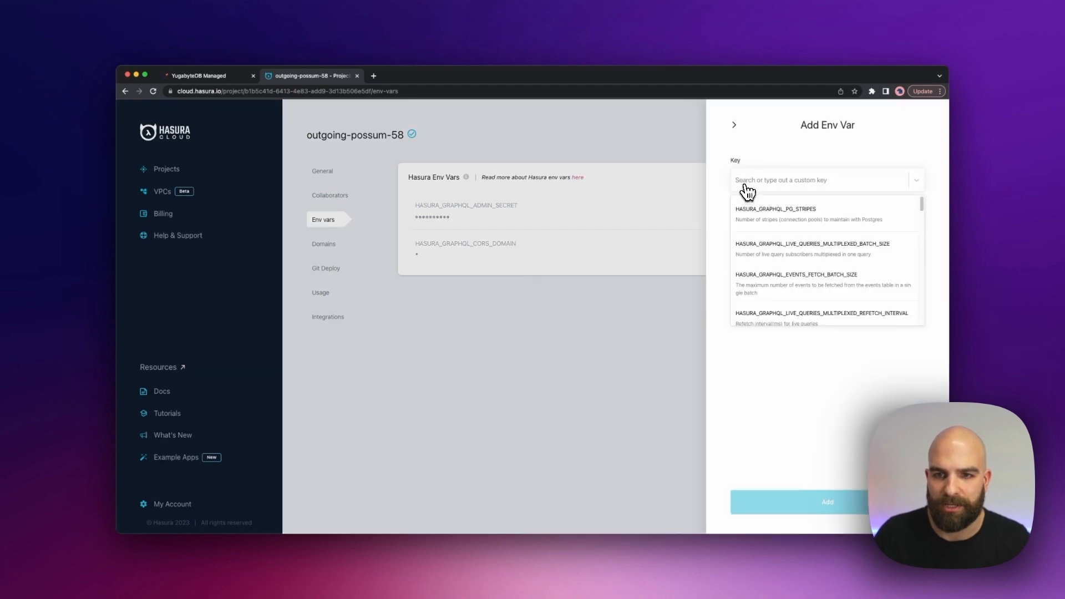
pyautogui.click(790, 183)
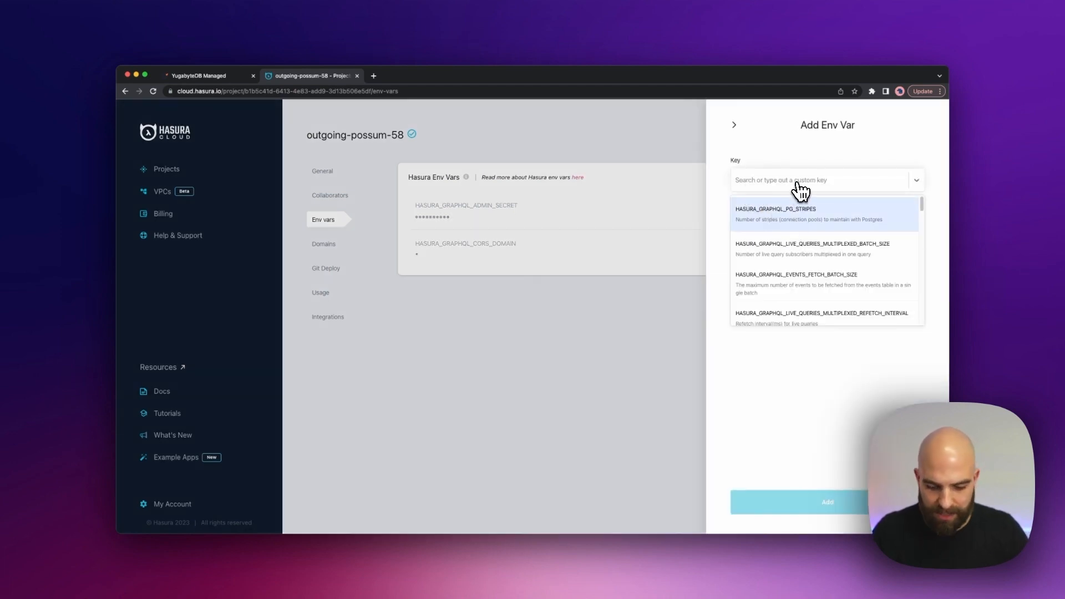
pyautogui.write('PGH_')
pyautogui.press('BackSpace')
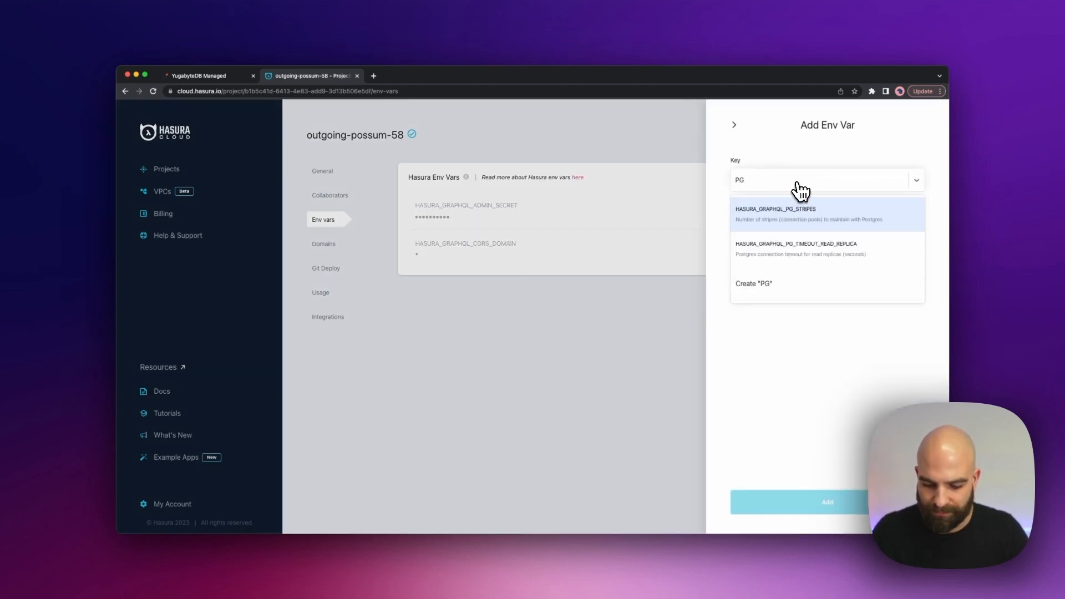
pyautogui.write('_ENV')
pyautogui.click(805, 210)
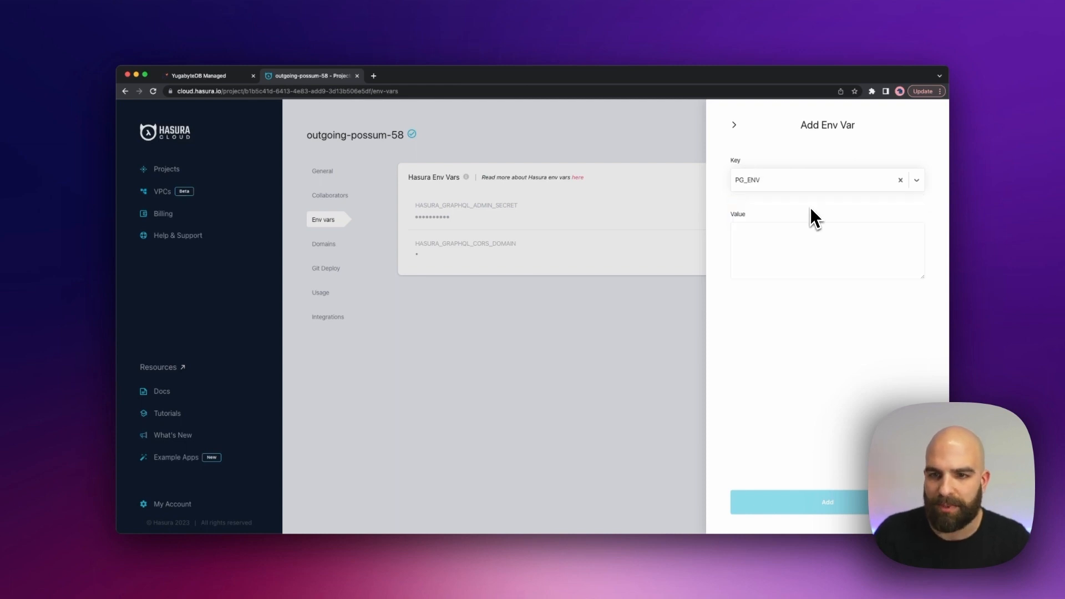
# - Paste the database connection string with its credentials as the PG_ENV value and add the variable
pyautogui.click(828, 242)
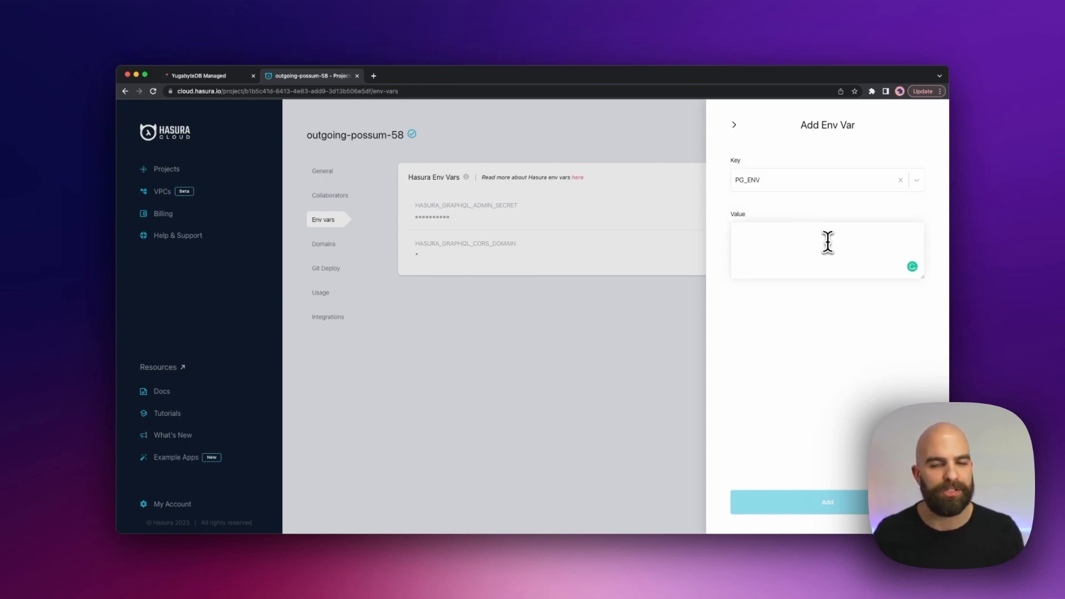
pyautogui.press('super+v')
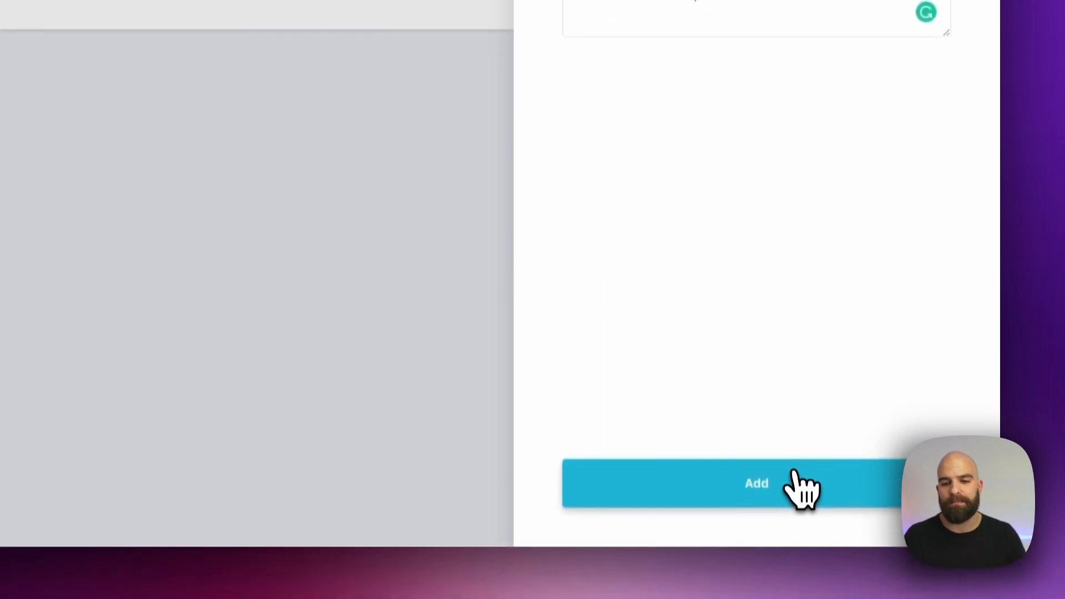
pyautogui.click(795, 460)
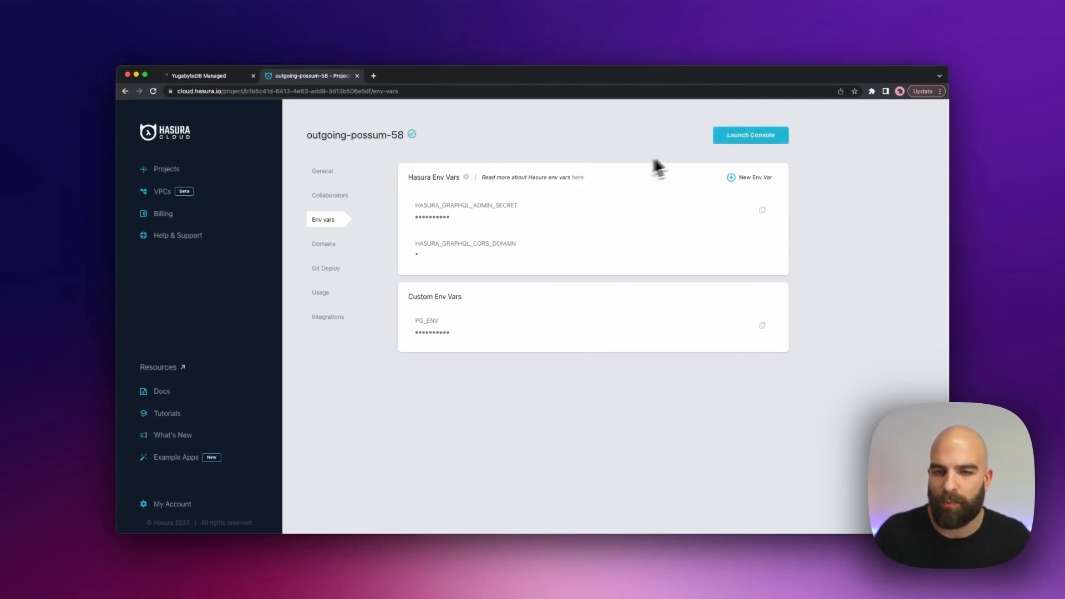
# - Launch the project's console and open the Data Manager form for connecting an existing database
pyautogui.click(726, 140)
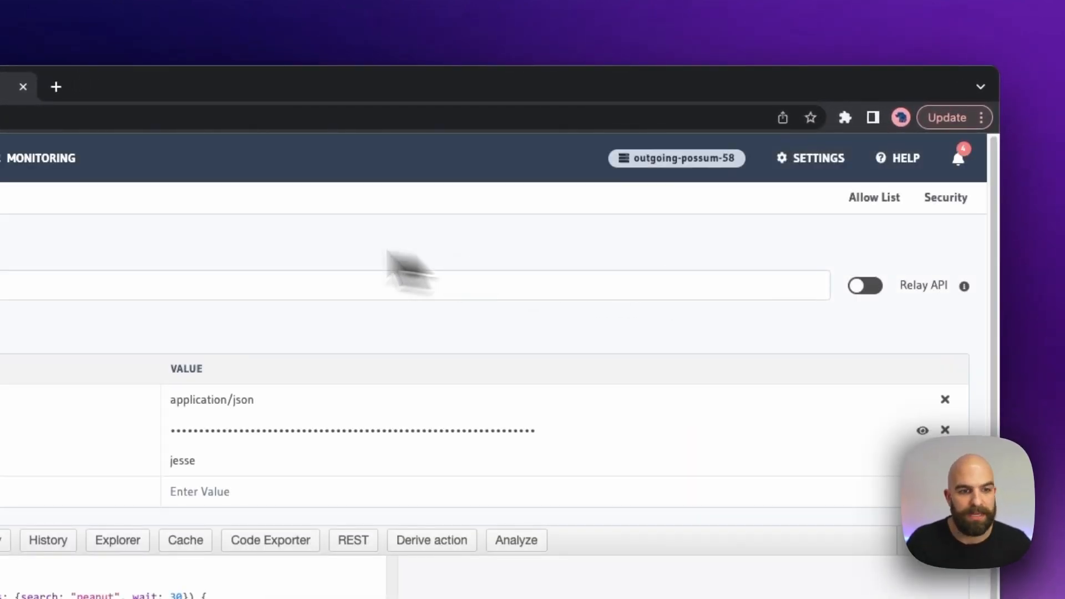
pyautogui.click(347, 162)
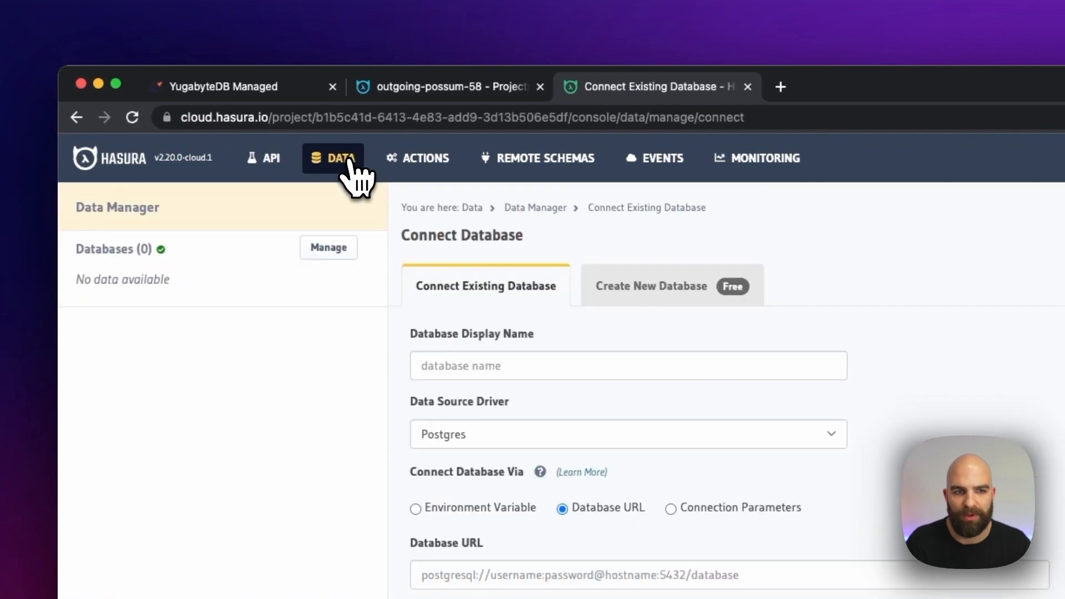
pyautogui.click(330, 249)
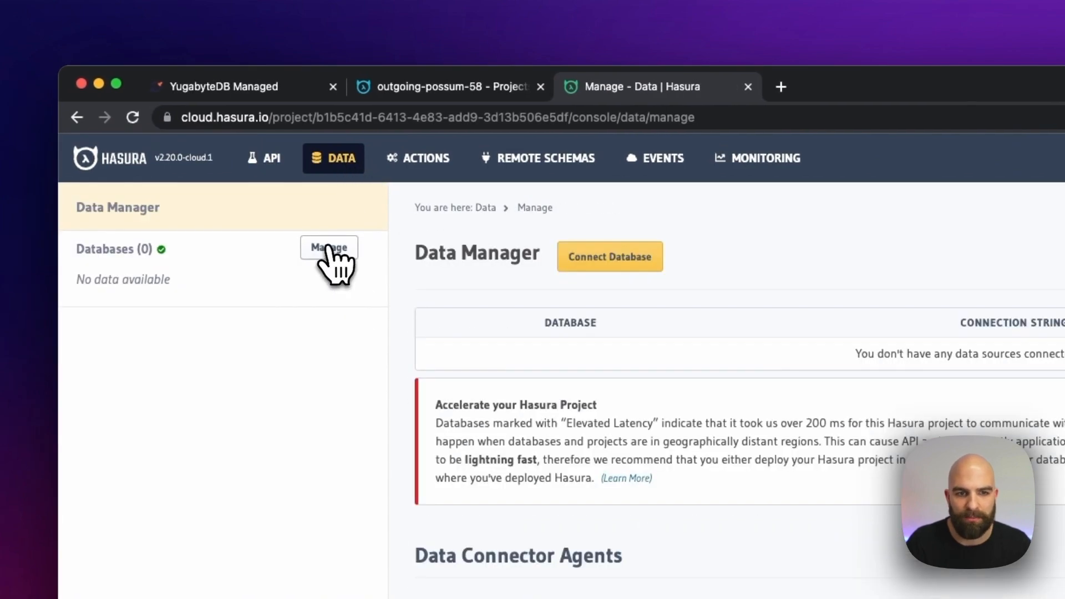
pyautogui.click(642, 271)
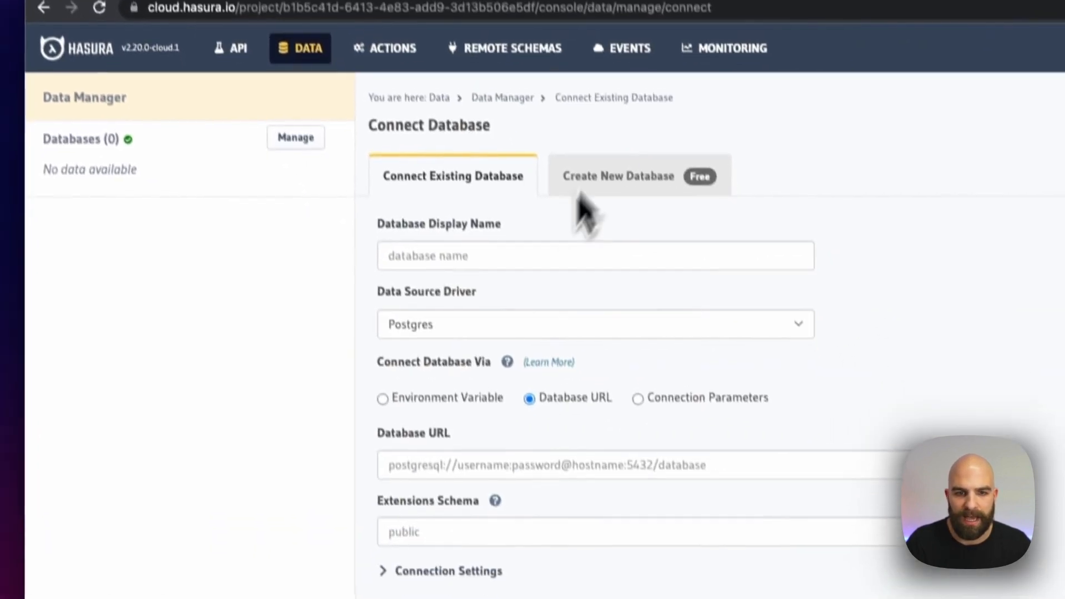
# - Connect the Postgres database under the display name default, using the environment variable PG_ENV
pyautogui.click(511, 256)
pyautogui.write('defau')
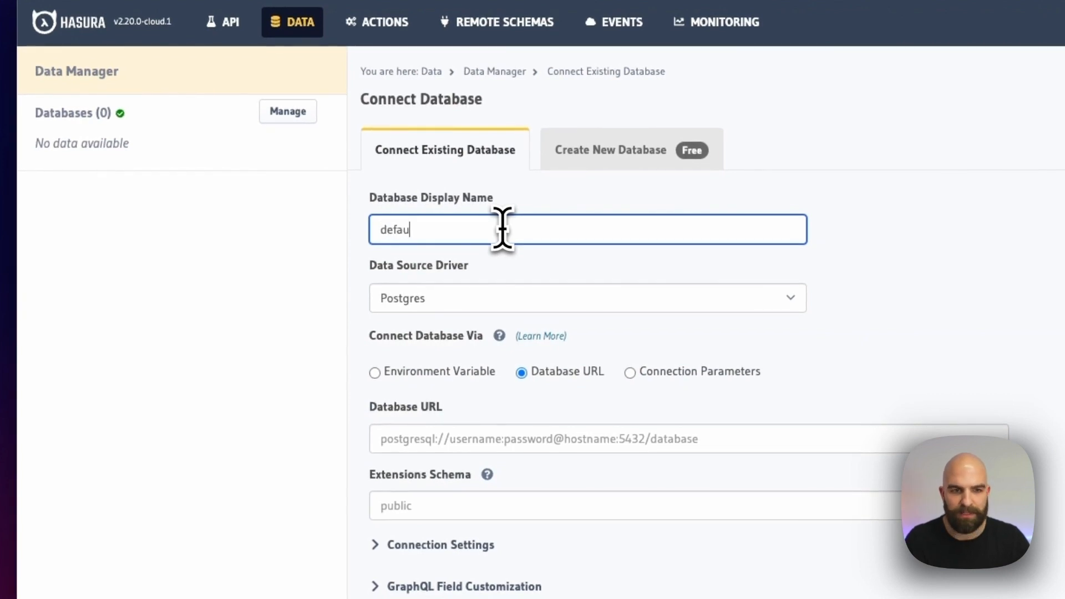
pyautogui.write('lt')
pyautogui.click(476, 373)
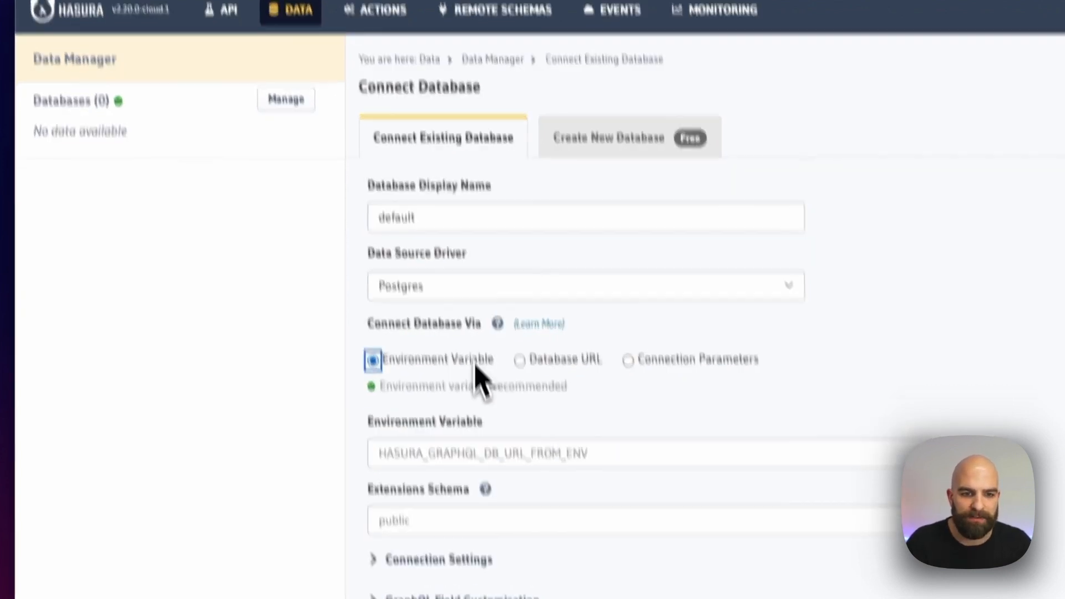
pyautogui.click(511, 455)
pyautogui.write('PG')
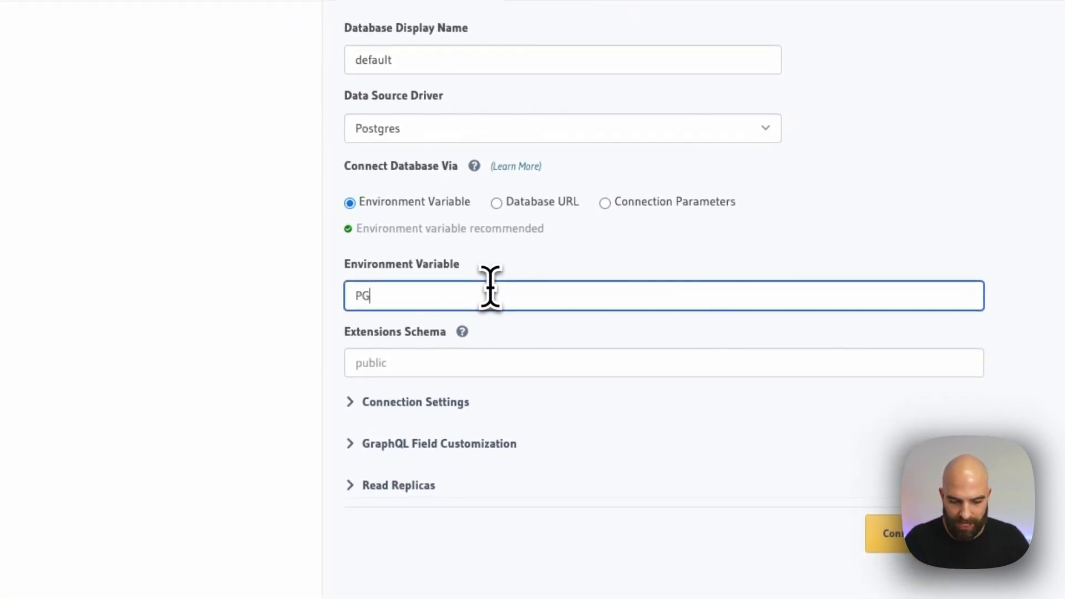
pyautogui.write('_ENV')
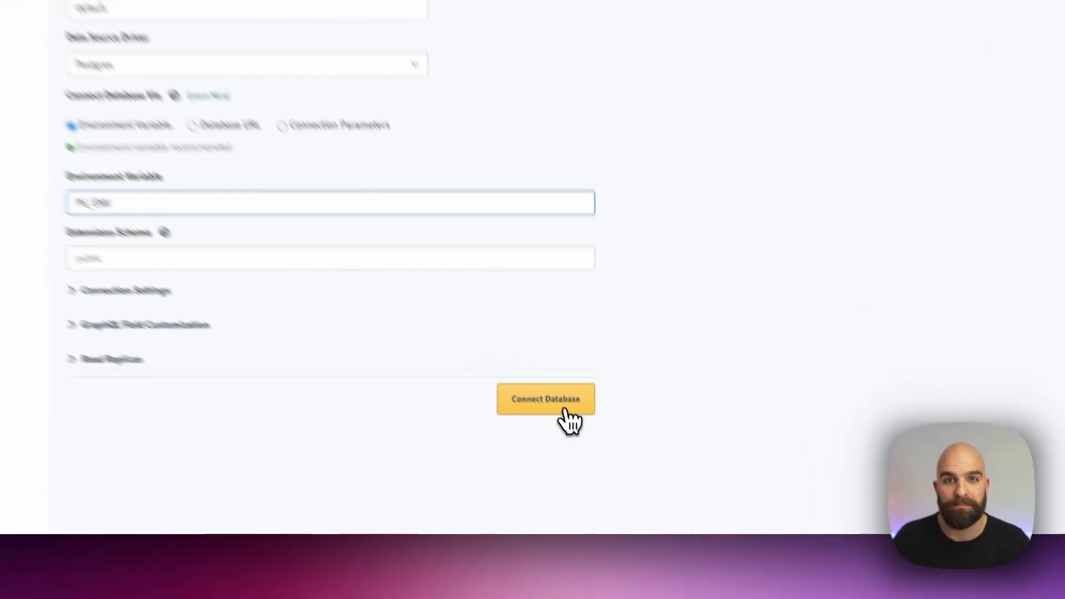
pyautogui.click(596, 461)
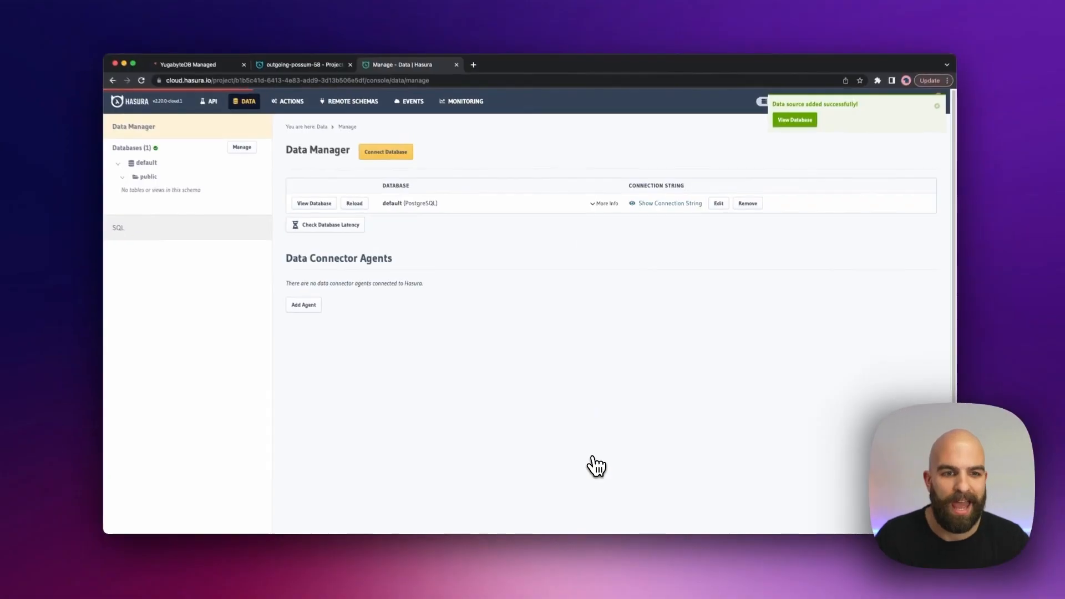